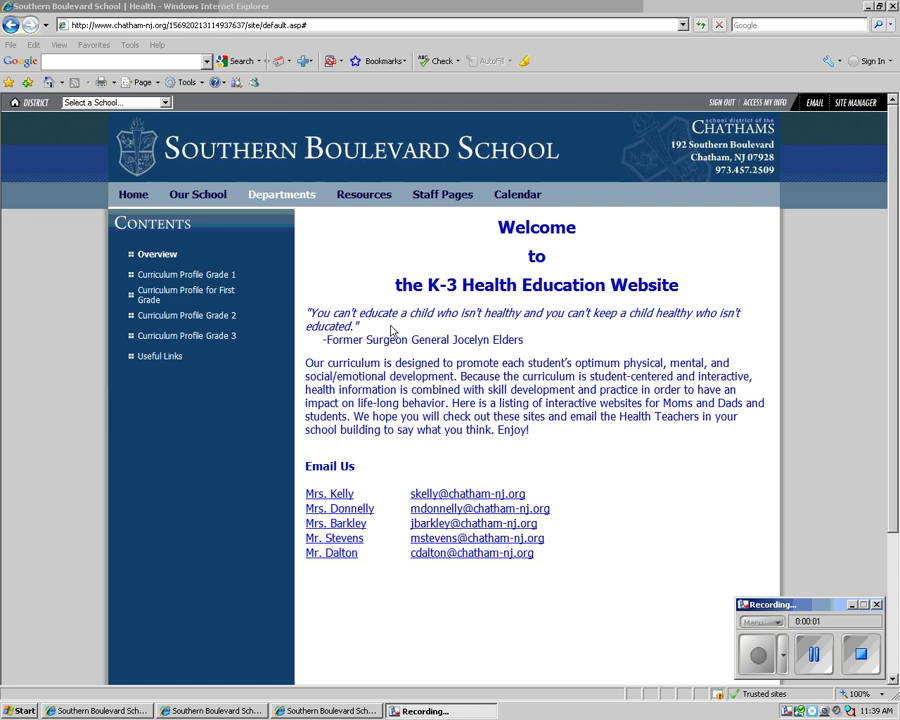
- Go to the Curriculum Profile Grade 2 page from the Health page's Contents sidebar
{"action": "left_click", "coordinate": [178, 418]}
{"action": "left_click", "coordinate": [178, 418]}
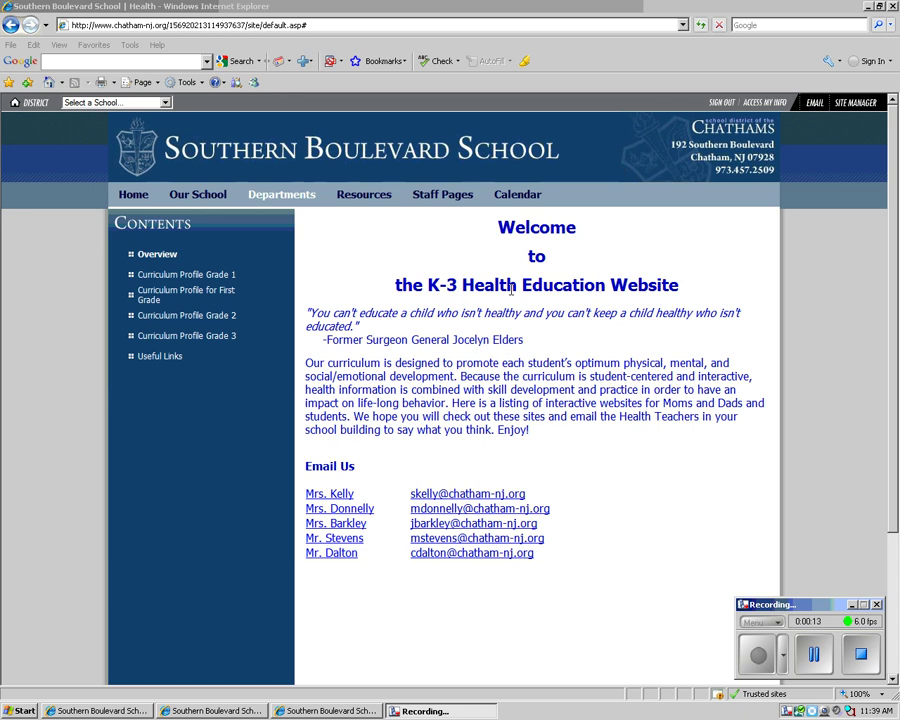
{"action": "left_click", "coordinate": [220, 320]}
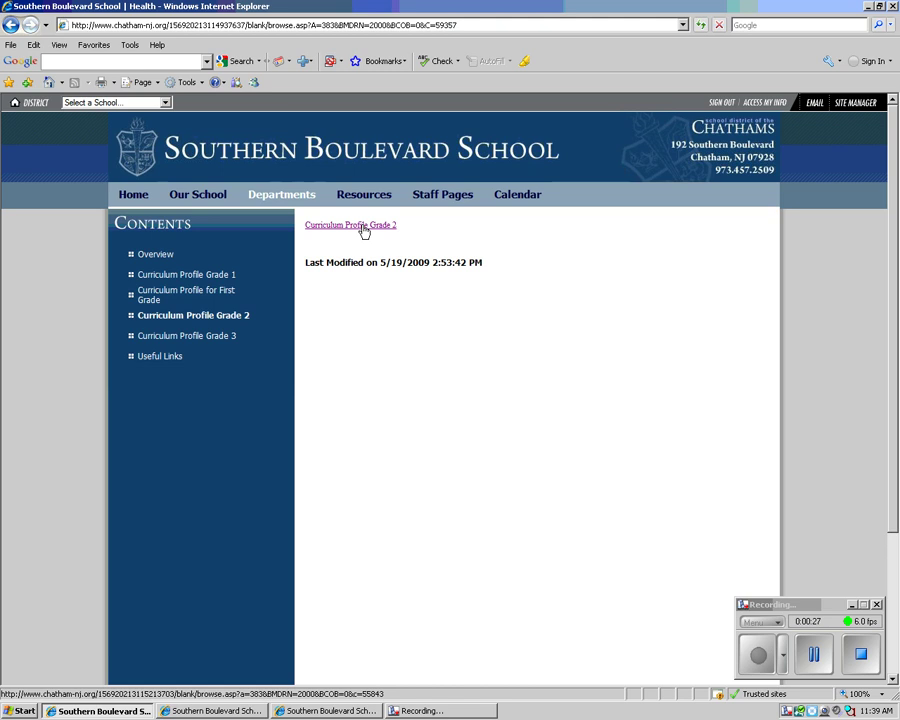
- Go to Curriculum Profile for First Grade and scroll through its embedded curriculum PDF
{"action": "left_click", "coordinate": [363, 230]}
{"action": "left_click", "coordinate": [199, 295]}
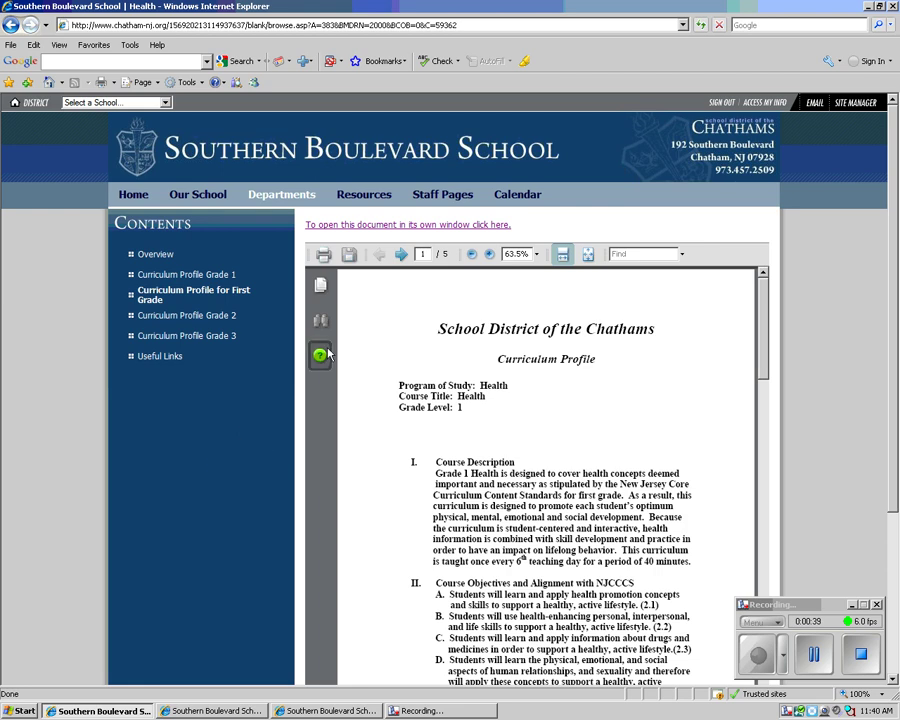
{"action": "left_click", "coordinate": [385, 228]}
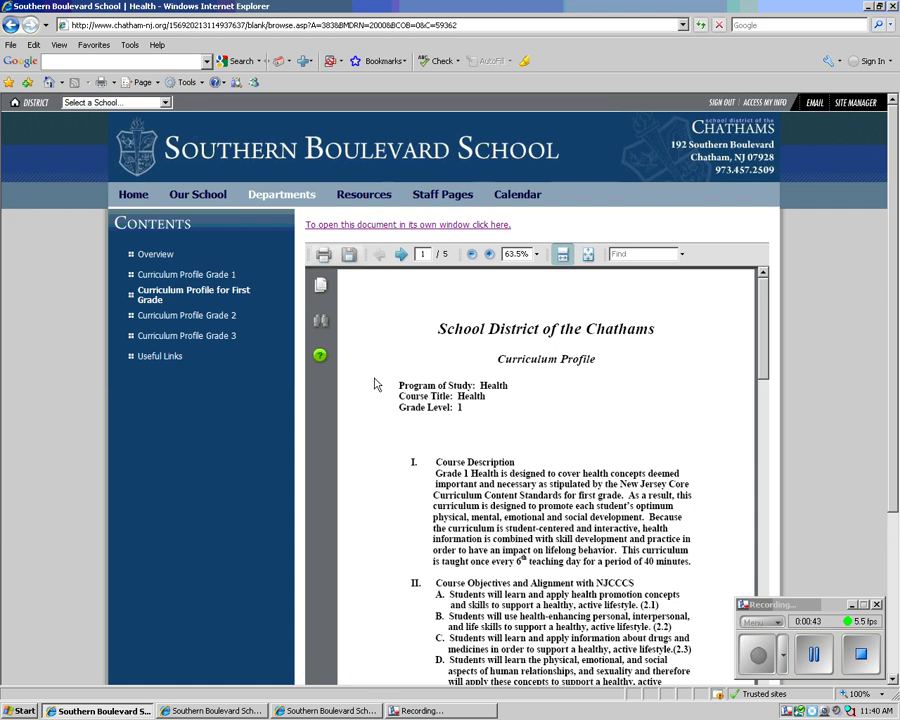
{"action": "scroll", "coordinate": [374, 382], "scroll_direction": "down", "scroll_amount": 3}
{"action": "scroll", "coordinate": [374, 382], "scroll_direction": "up", "scroll_amount": 3}
- Switch to the Site Manager window and show the Health section's Tools
{"action": "left_click", "coordinate": [330, 711]}
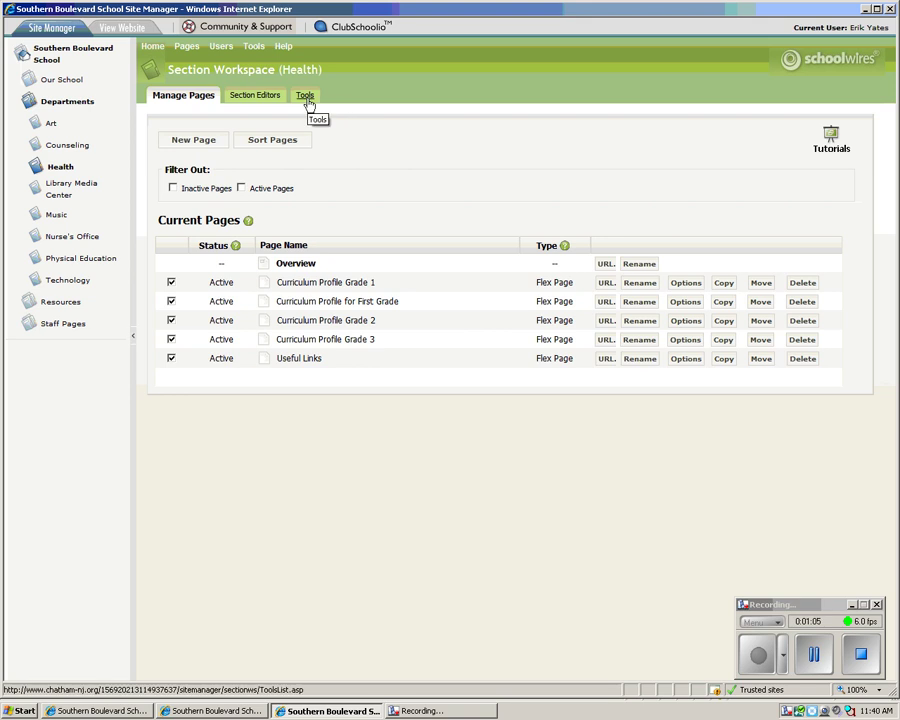
{"action": "left_click", "coordinate": [306, 97]}
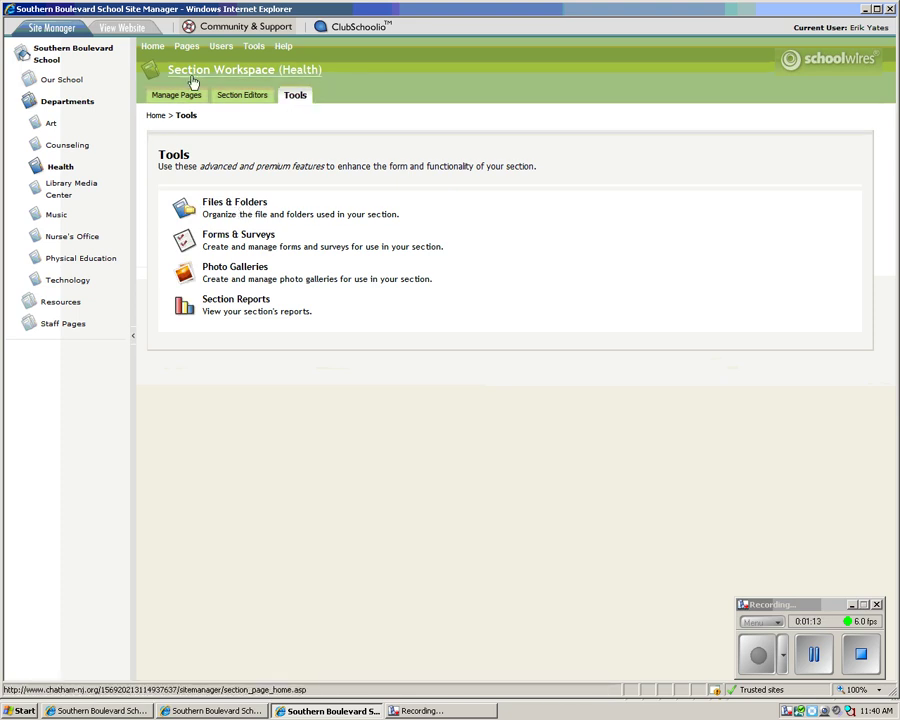
- Start an upload in Files & Folders, picking 2-HEALTHcurrprofile.pdf from the H: drive
{"action": "left_click", "coordinate": [231, 203]}
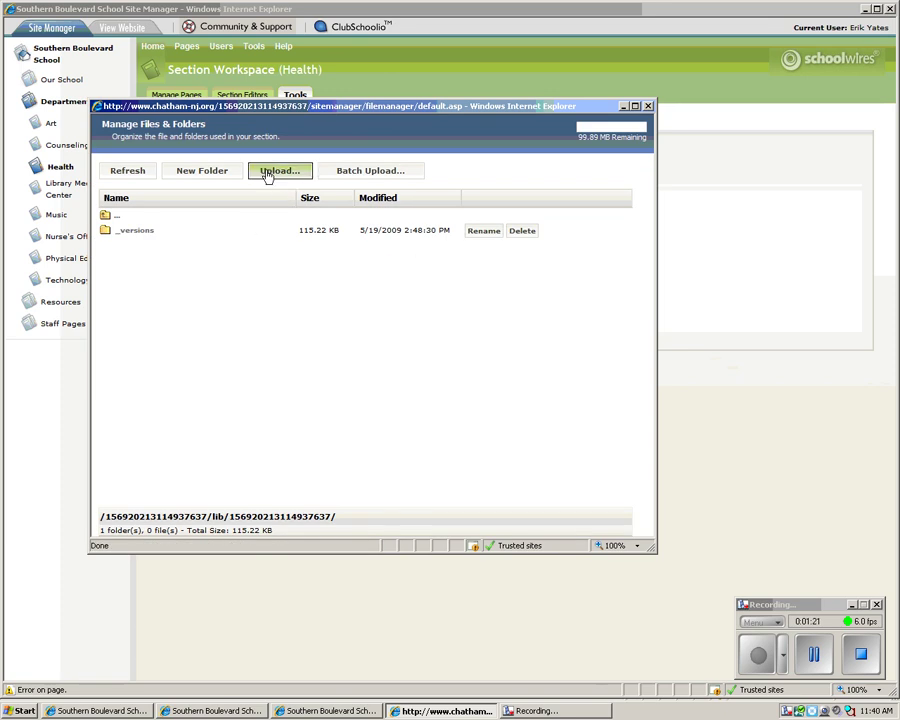
{"action": "left_click", "coordinate": [268, 175]}
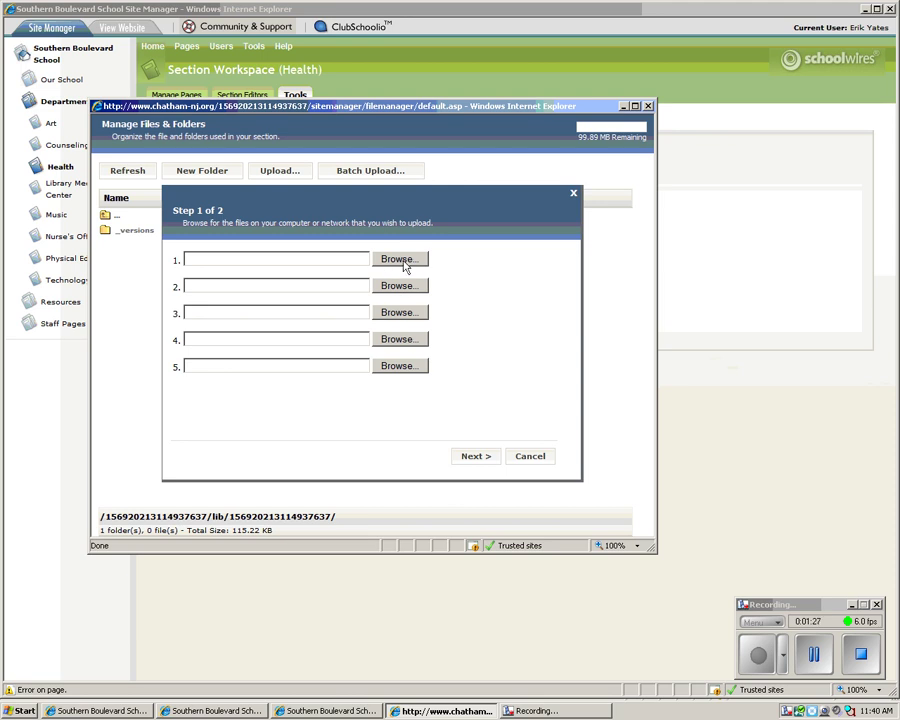
{"action": "left_click", "coordinate": [402, 261]}
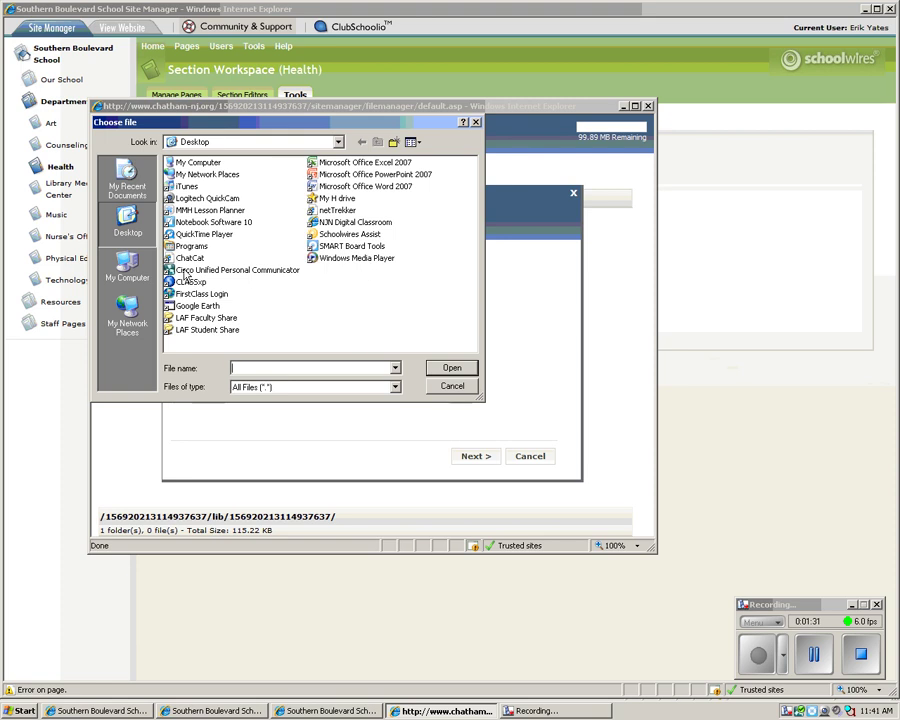
{"action": "double_click", "coordinate": [335, 198]}
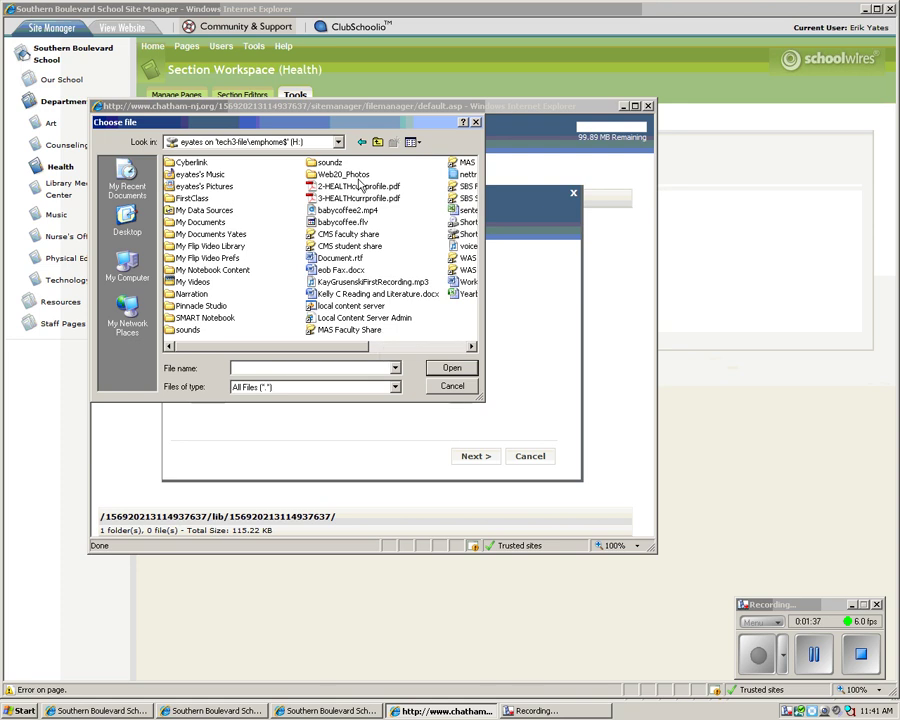
{"action": "left_click", "coordinate": [352, 188]}
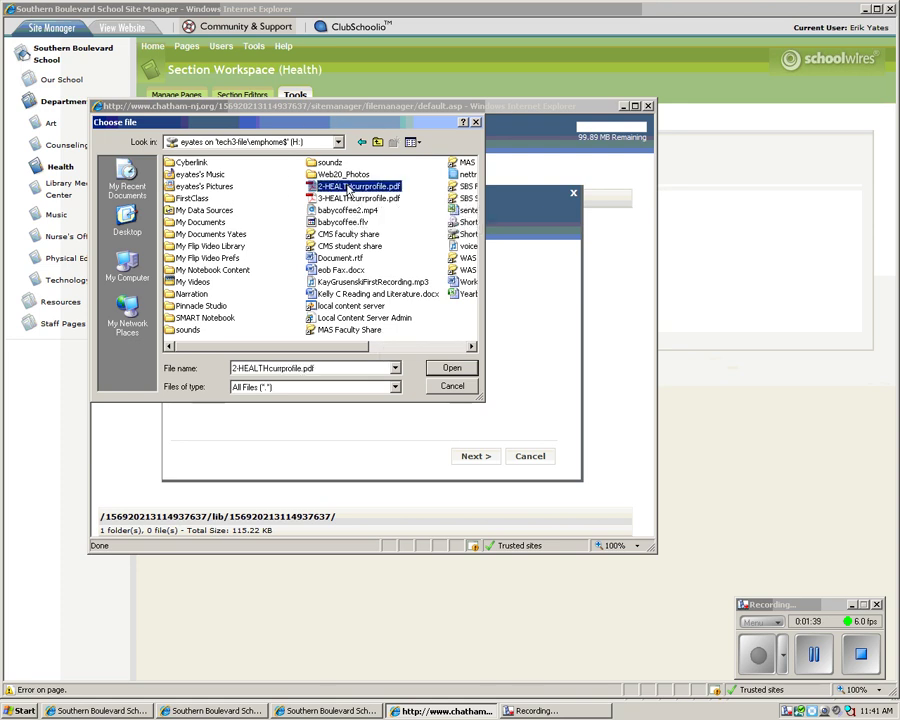
{"action": "left_click", "coordinate": [453, 369]}
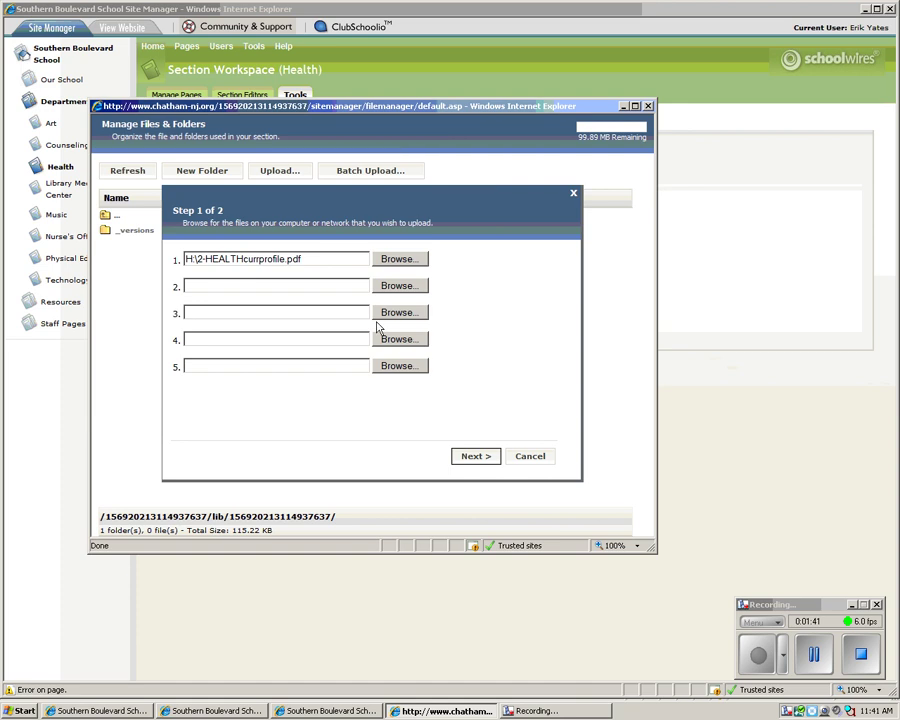
- Add 3-HEALTHcurrprofile.pdf as the second file, upload both PDFs, and close the file manager
{"action": "left_click", "coordinate": [387, 290]}
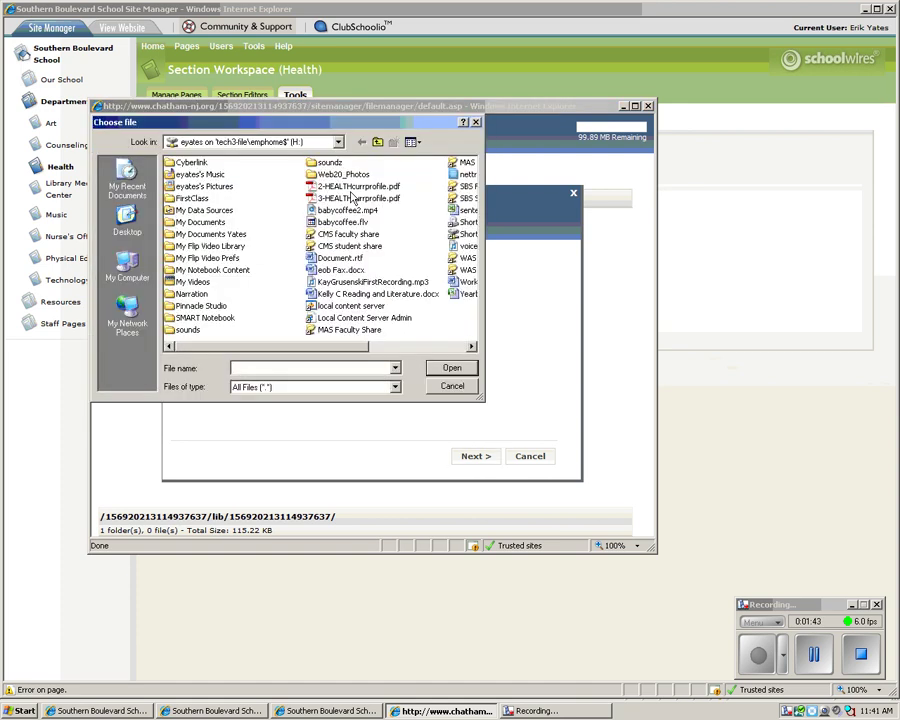
{"action": "left_click", "coordinate": [352, 188]}
{"action": "left_click", "coordinate": [352, 198]}
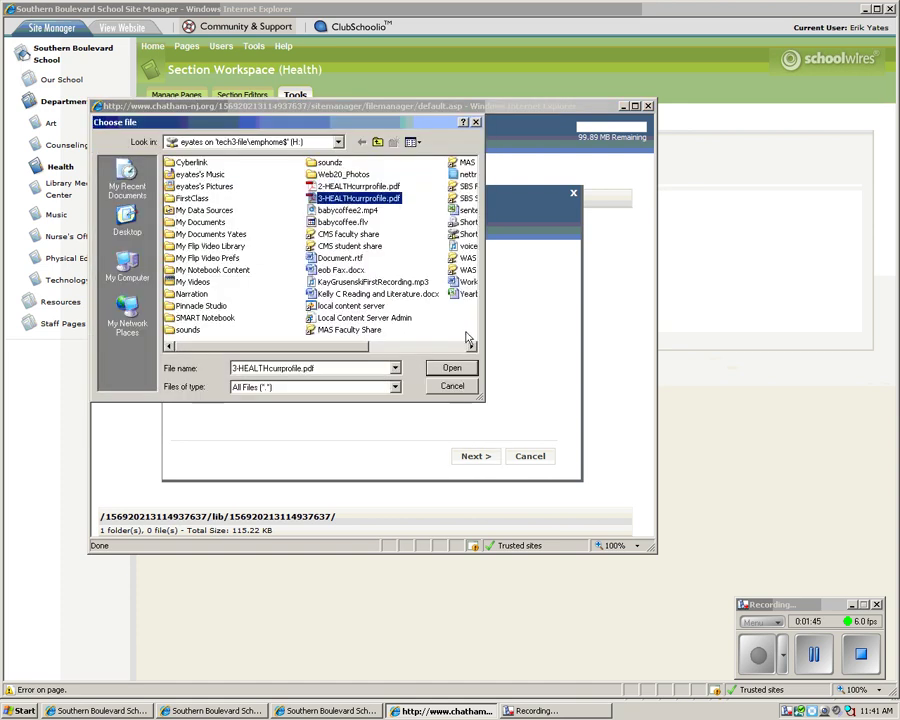
{"action": "left_click", "coordinate": [451, 369]}
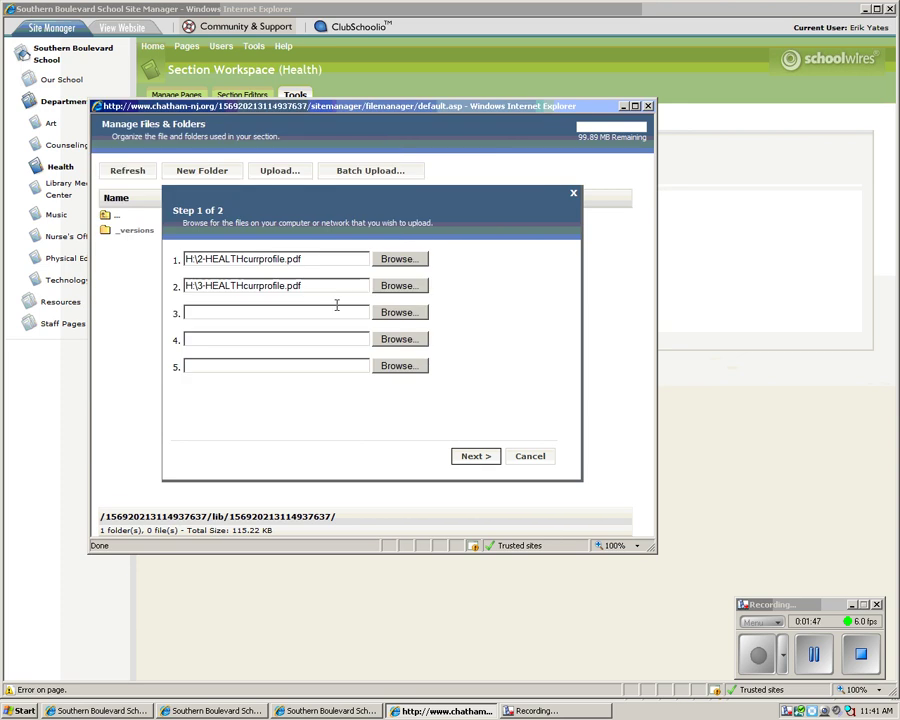
{"action": "left_click", "coordinate": [477, 456]}
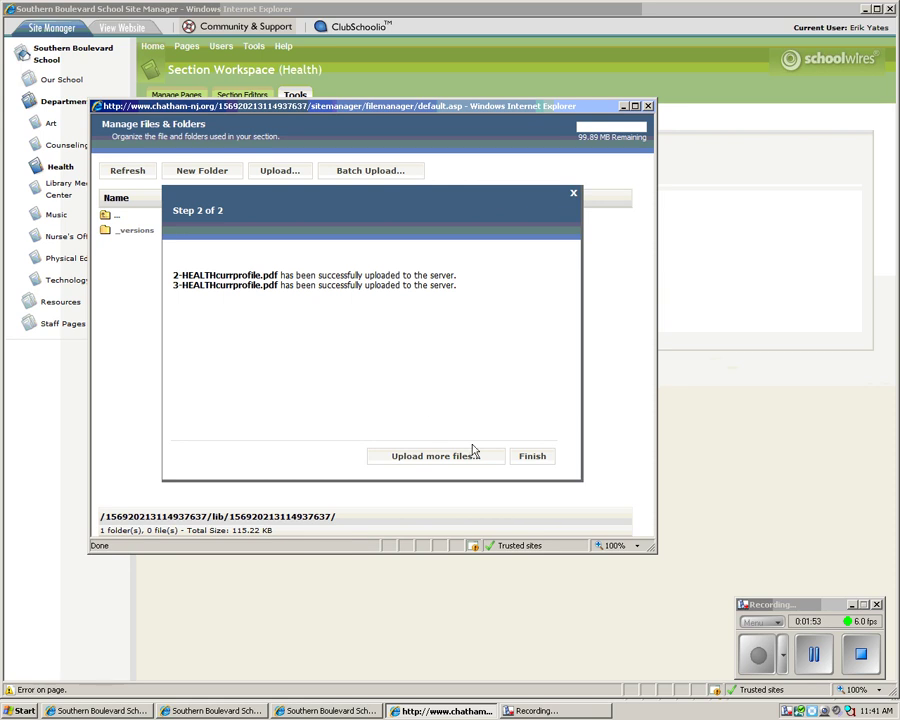
{"action": "left_click", "coordinate": [532, 457]}
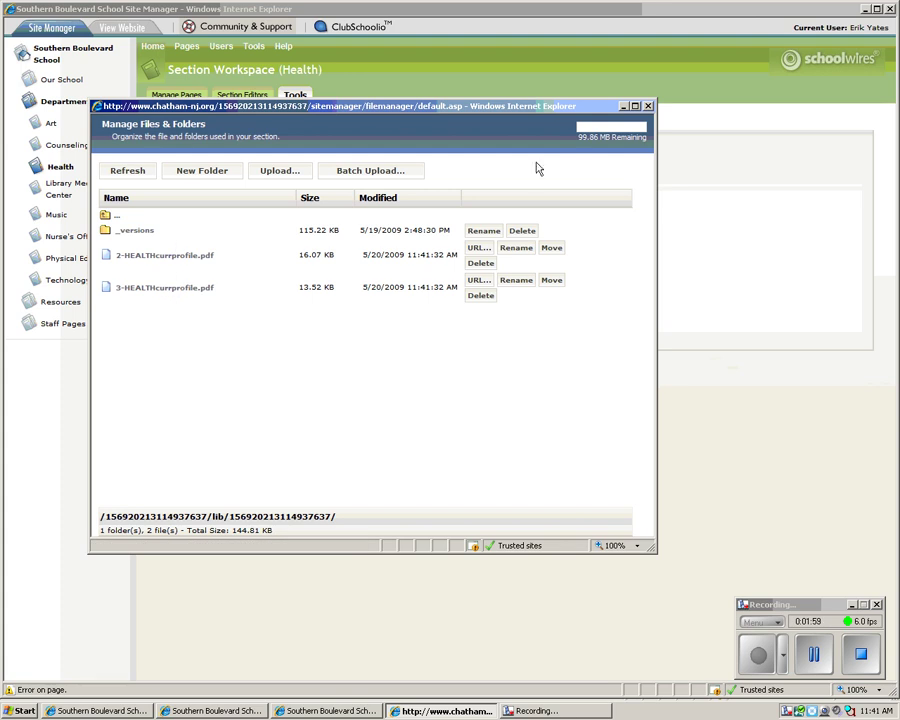
{"action": "left_click", "coordinate": [649, 106]}
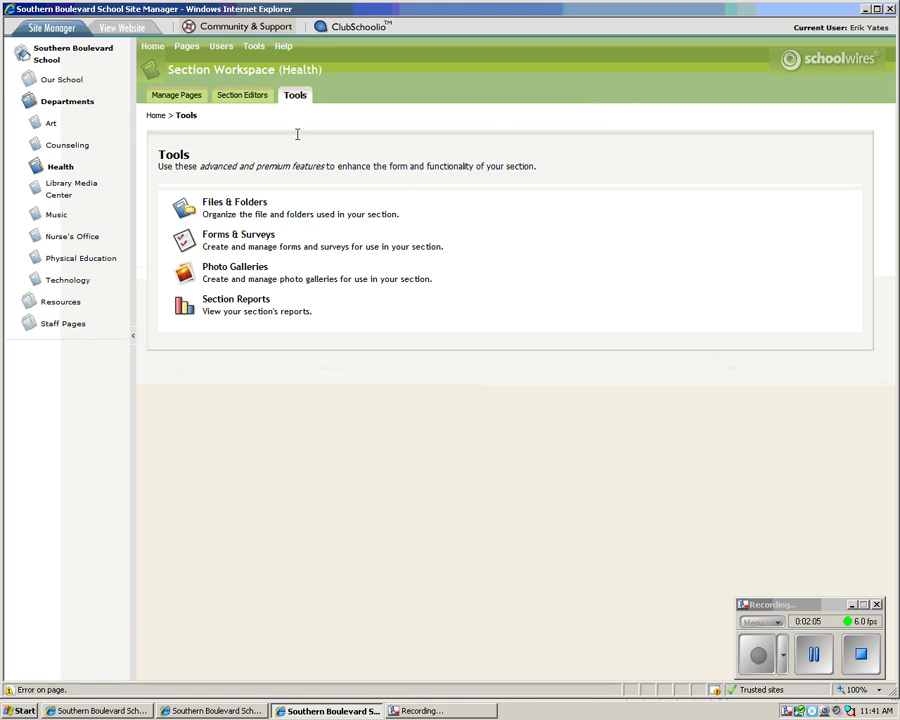
- Add a new Flex Page to Health named 'Curriculum Profile for Second Grade'
{"action": "left_click", "coordinate": [151, 48]}
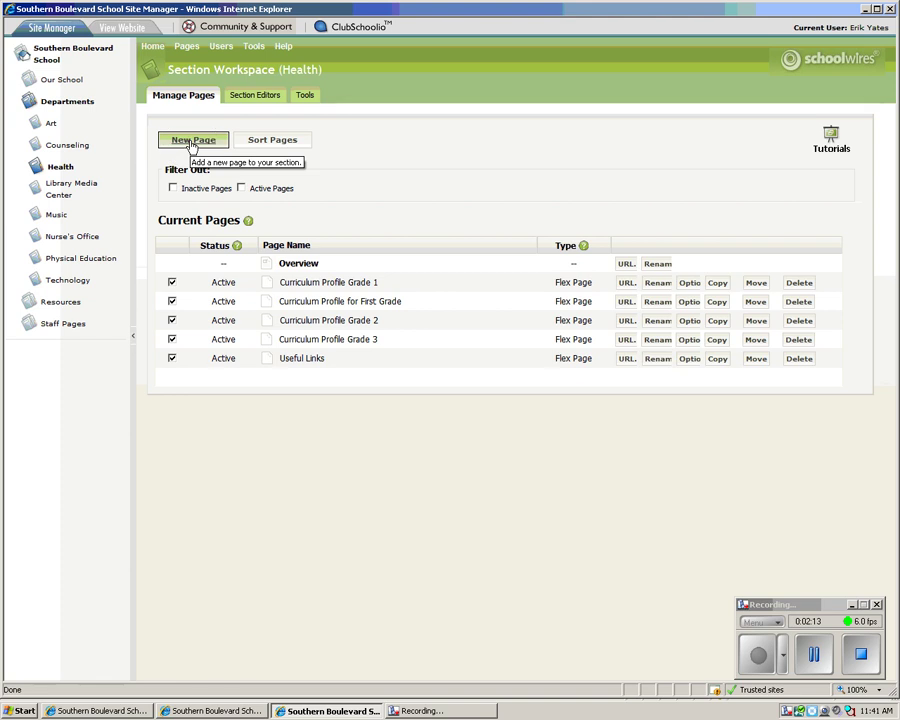
{"action": "left_click", "coordinate": [192, 141]}
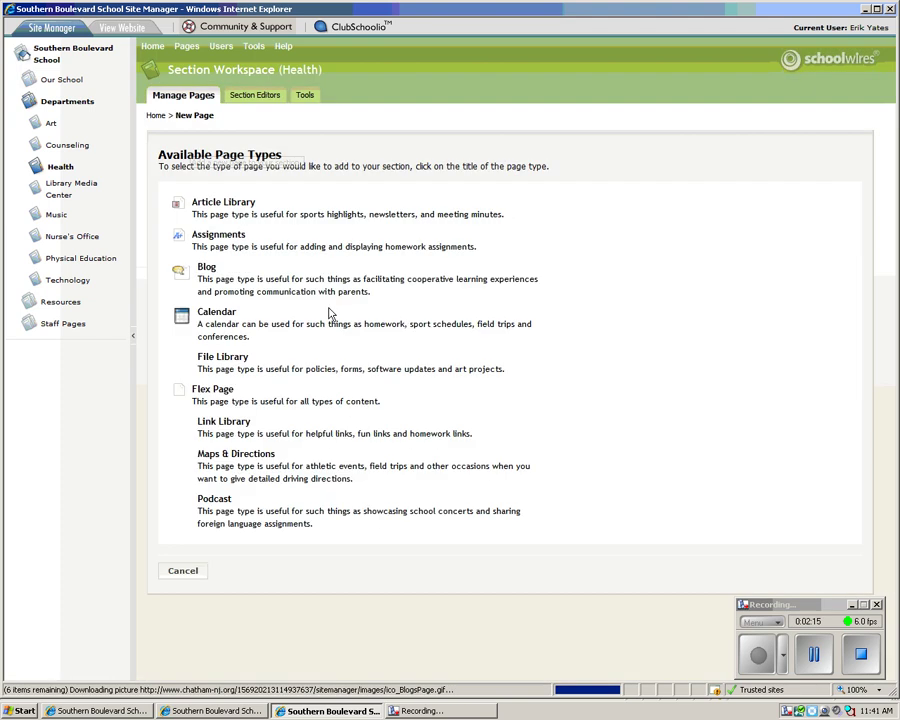
{"action": "left_click", "coordinate": [215, 390]}
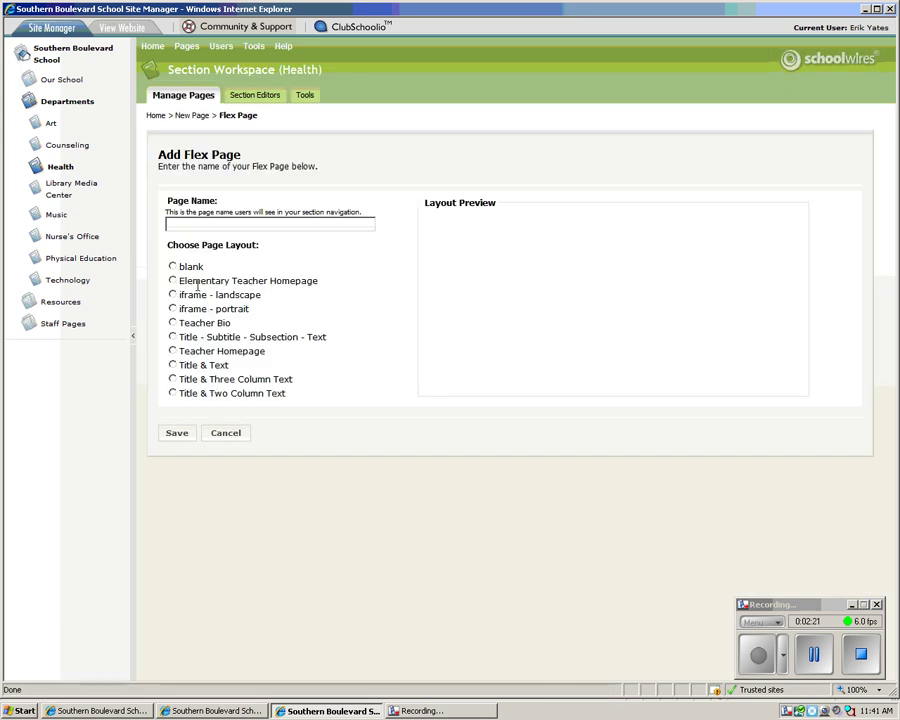
{"action": "left_click", "coordinate": [195, 228]}
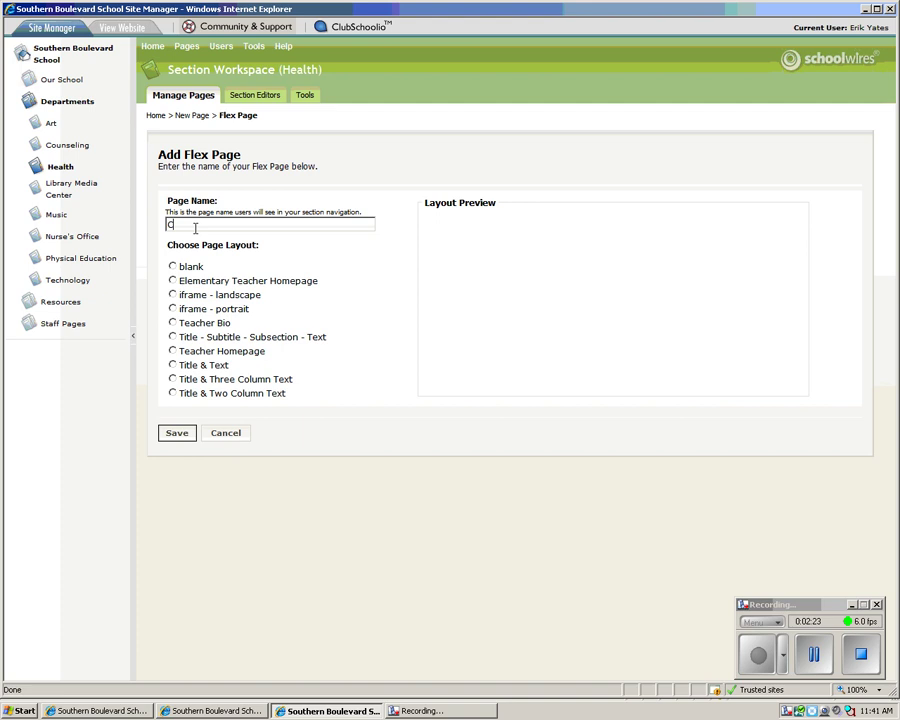
{"action": "type", "text": "Curriculum Profile for S"}
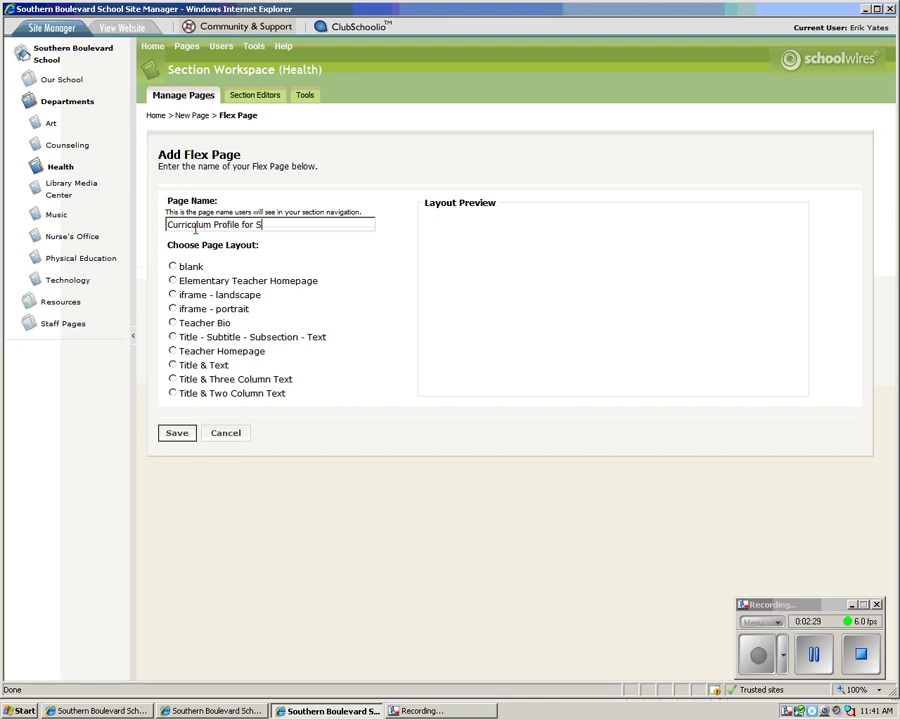
{"action": "type", "text": "Grade"}
- Choose the iframe - portrait layout and save the new page
{"action": "left_click", "coordinate": [173, 266]}
{"action": "left_click", "coordinate": [173, 295]}
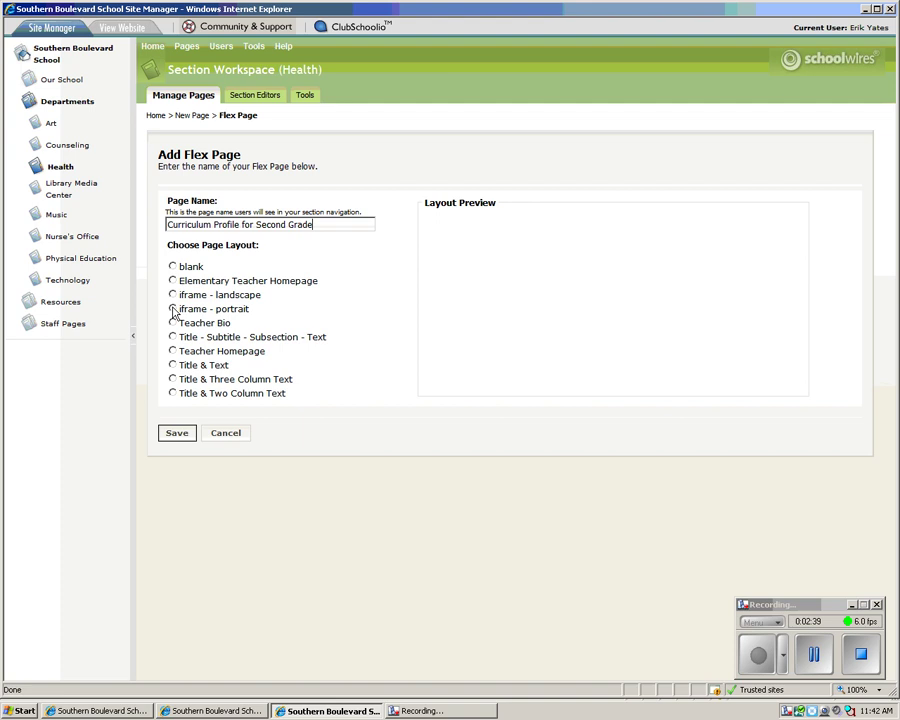
{"action": "left_click", "coordinate": [173, 309]}
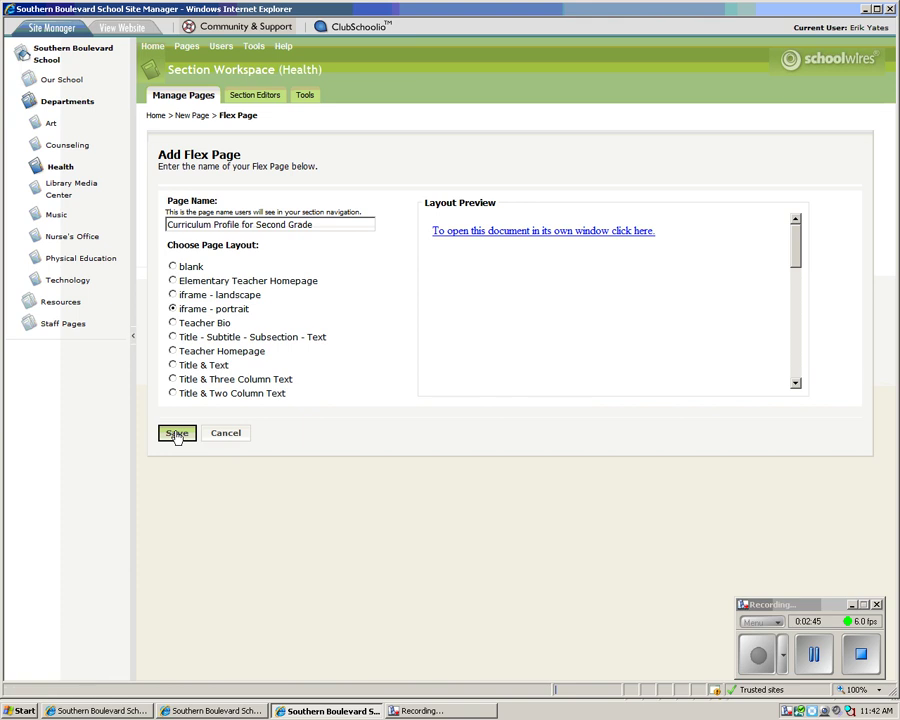
{"action": "left_click", "coordinate": [176, 434]}
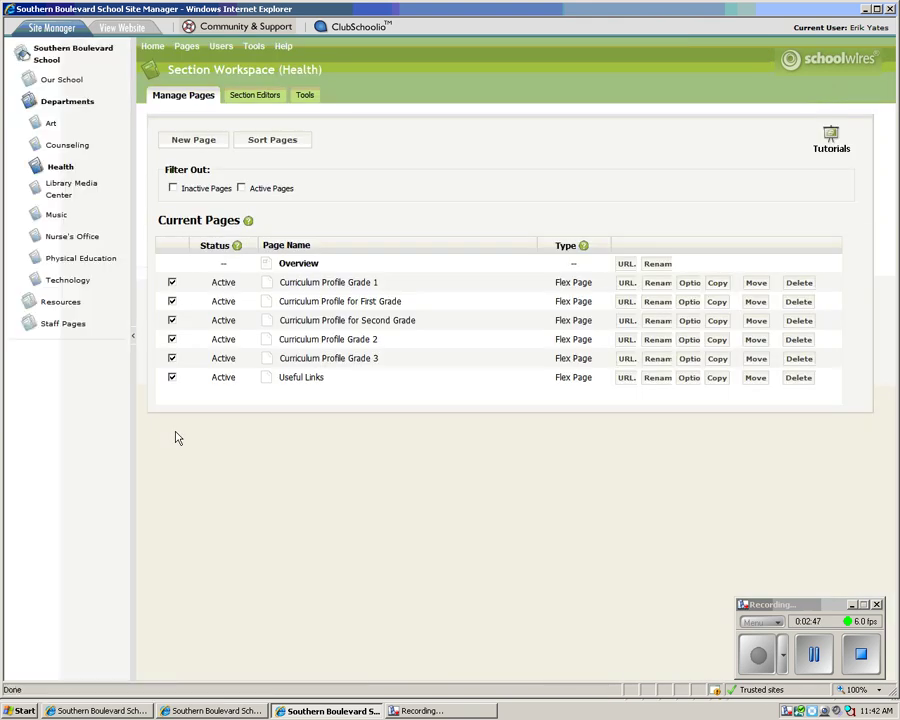
- Edit Curriculum Profile for Second Grade from Current Pages and select its content block
{"action": "left_click", "coordinate": [300, 322]}
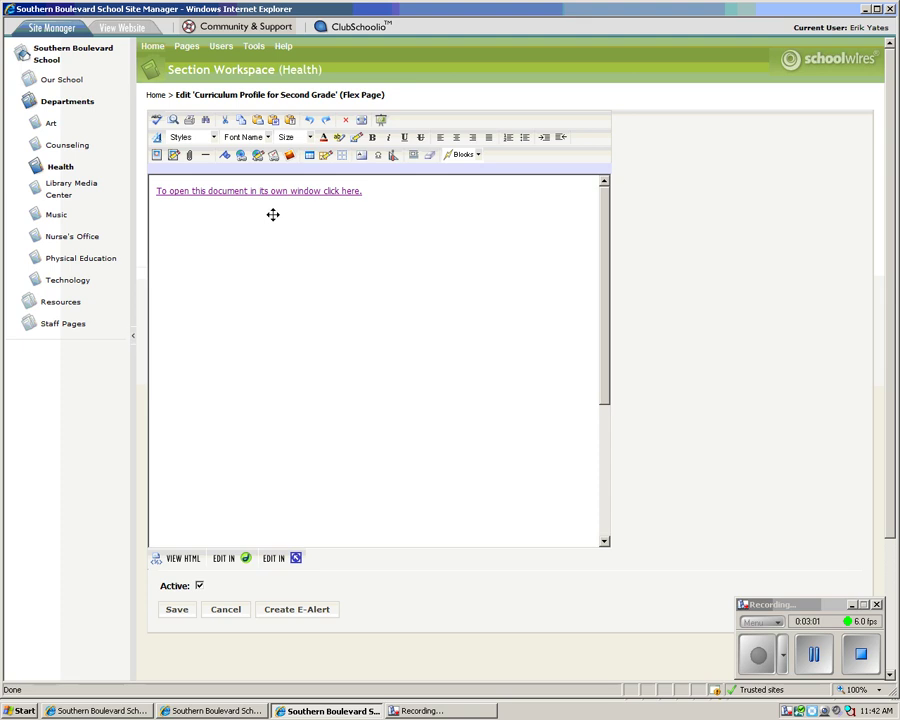
{"action": "left_click", "coordinate": [374, 209]}
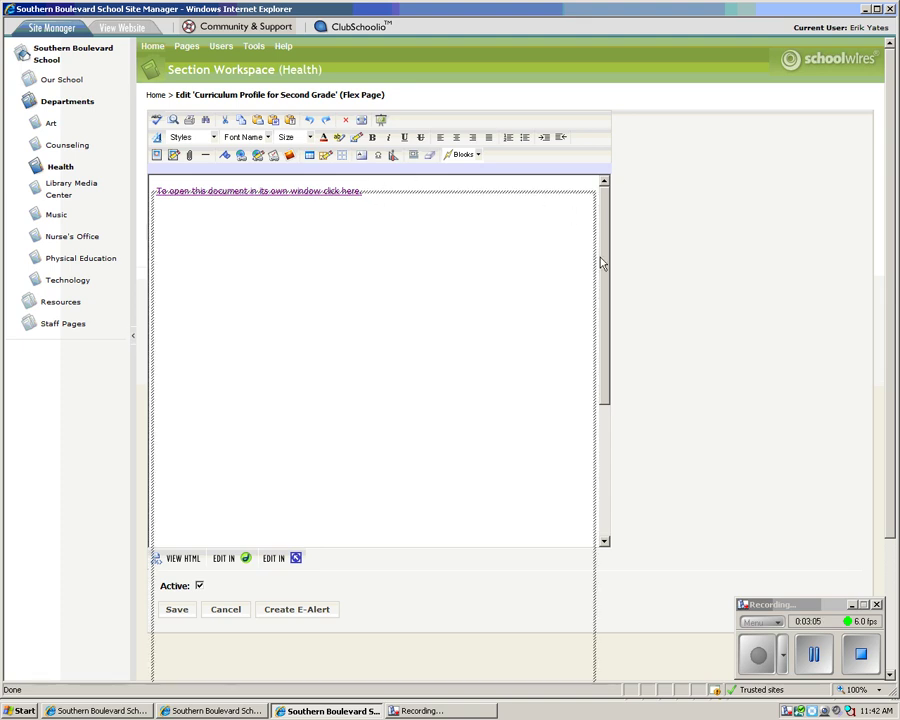
{"action": "left_click", "coordinate": [245, 317]}
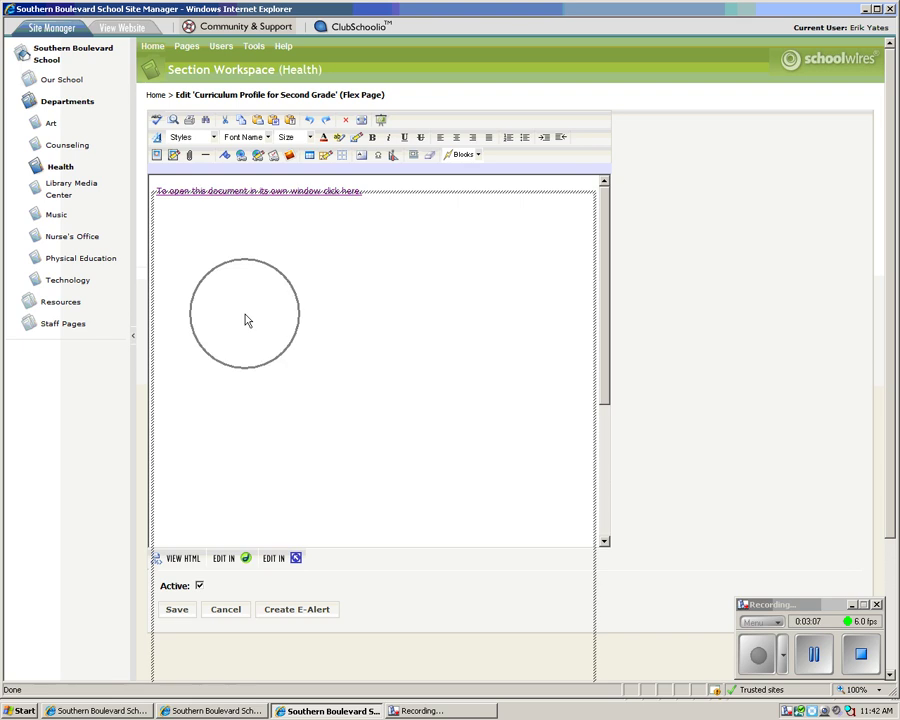
{"action": "left_click", "coordinate": [340, 300]}
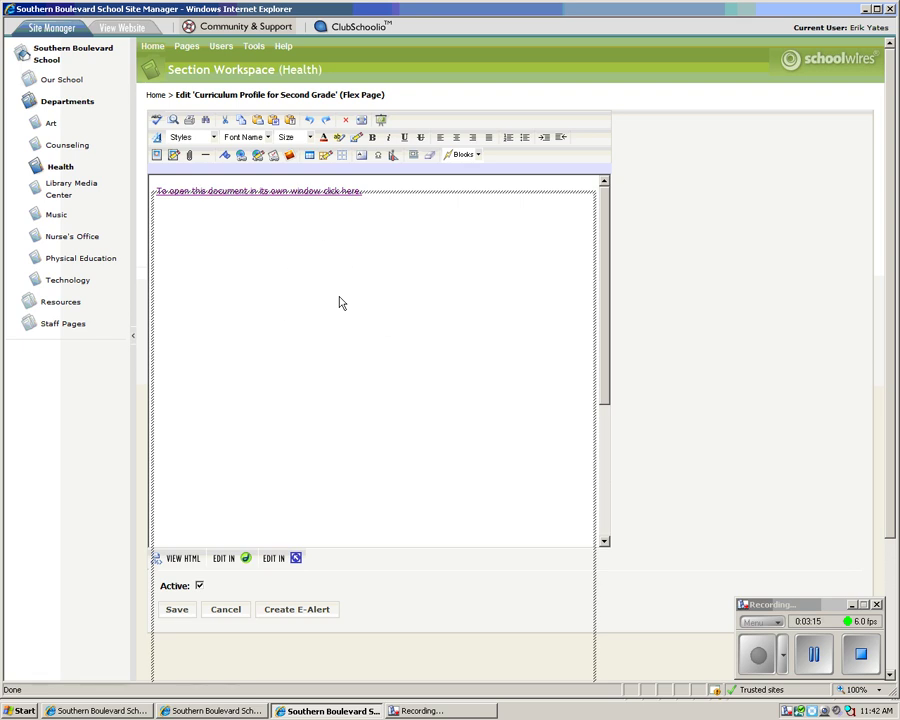
- Copy the full URL of 2-HEALTHcurrprofile.pdf from Files & Folders, then close the file manager
{"action": "left_click", "coordinate": [256, 55]}
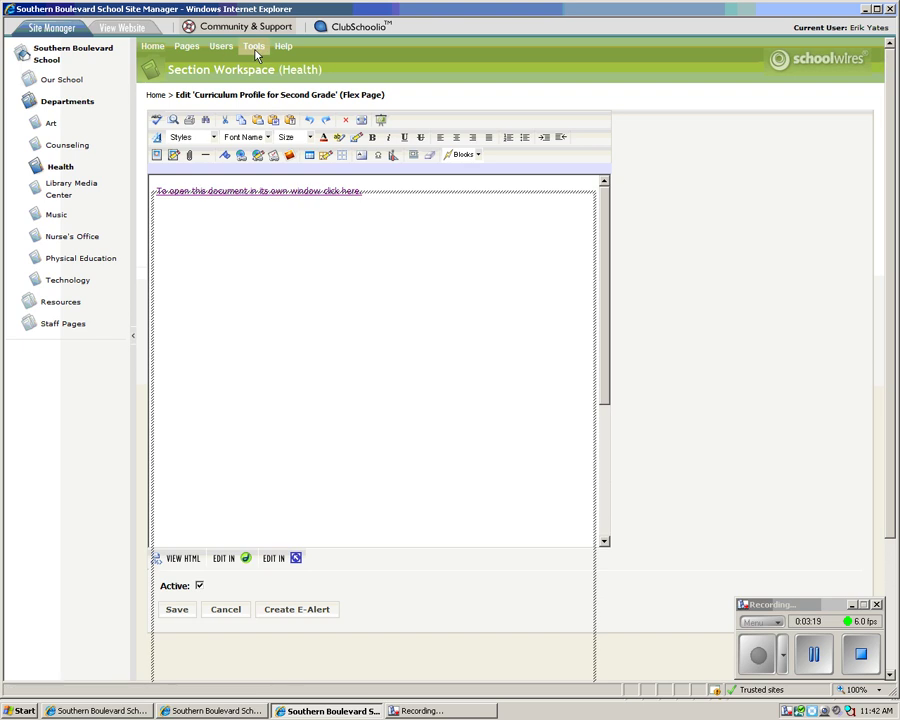
{"action": "left_click", "coordinate": [255, 52]}
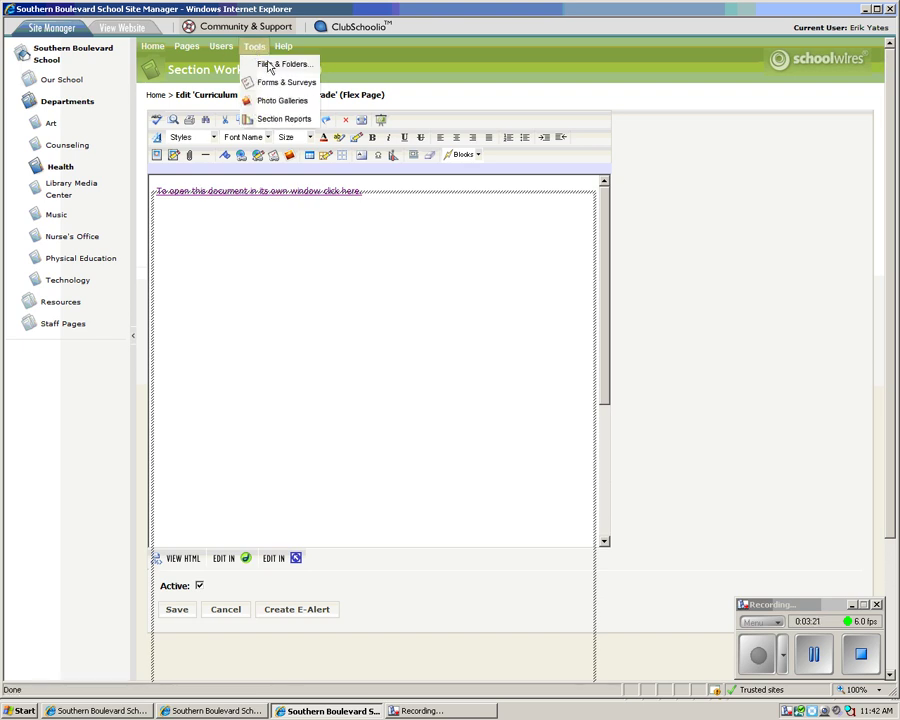
{"action": "left_click", "coordinate": [268, 65]}
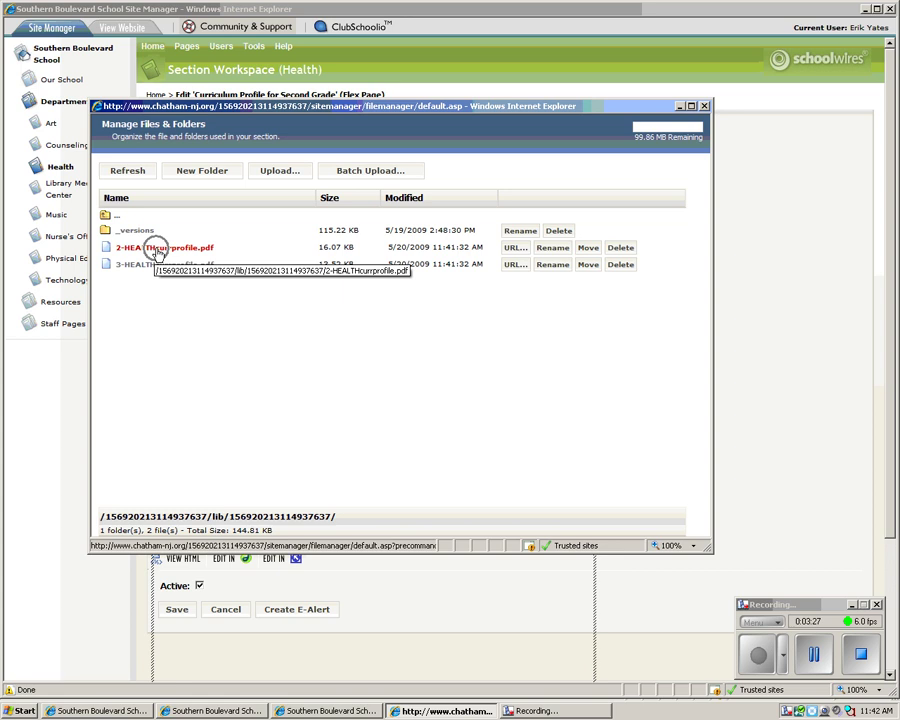
{"action": "left_click", "coordinate": [515, 249]}
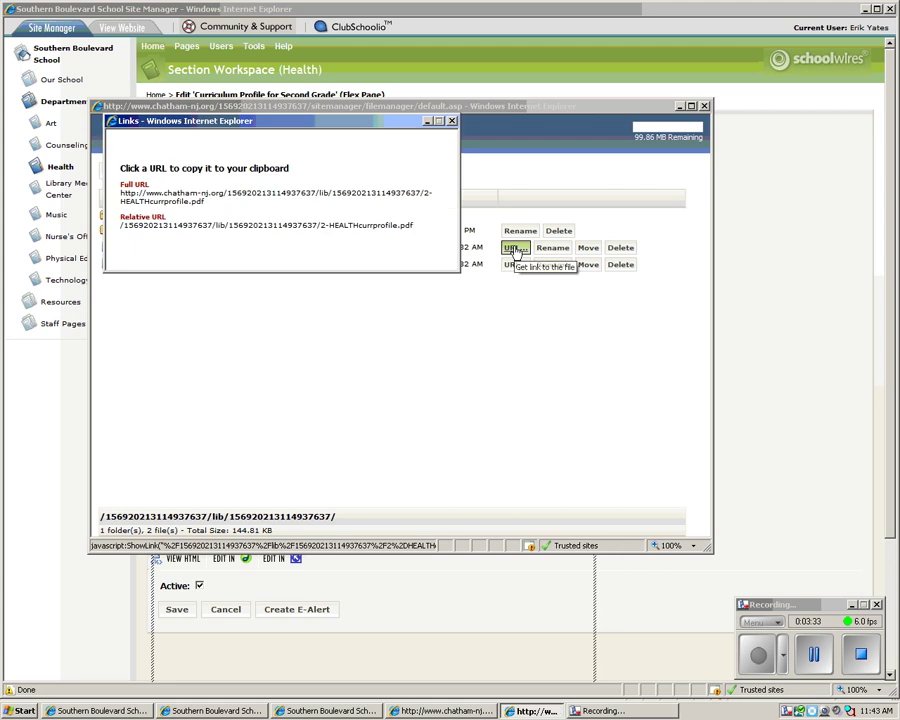
{"action": "left_click_drag", "start_coordinate": [340, 127], "coordinate": [351, 181]}
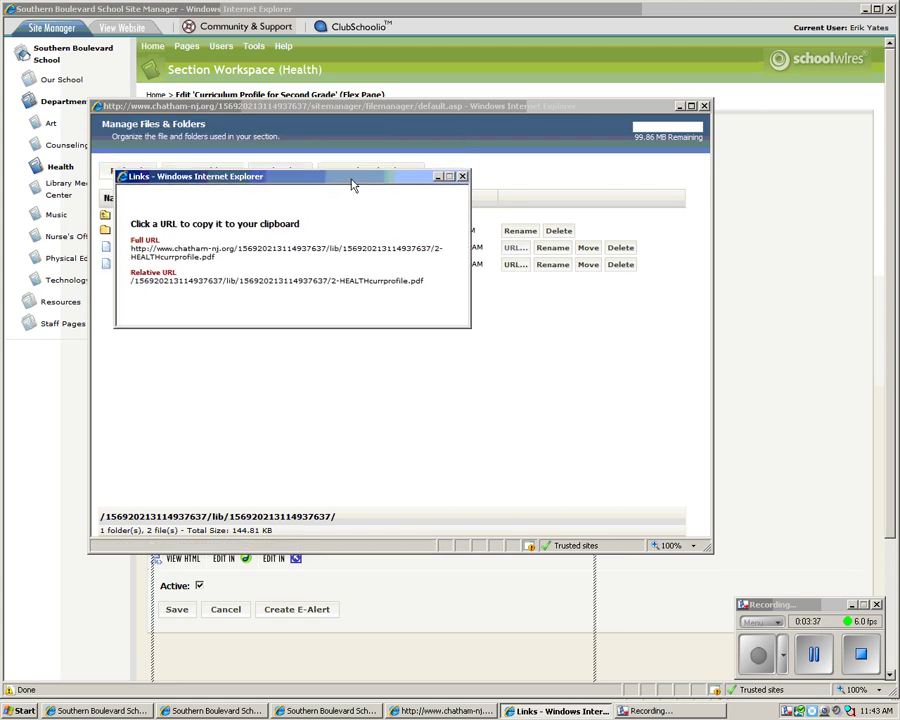
{"action": "left_click", "coordinate": [150, 256]}
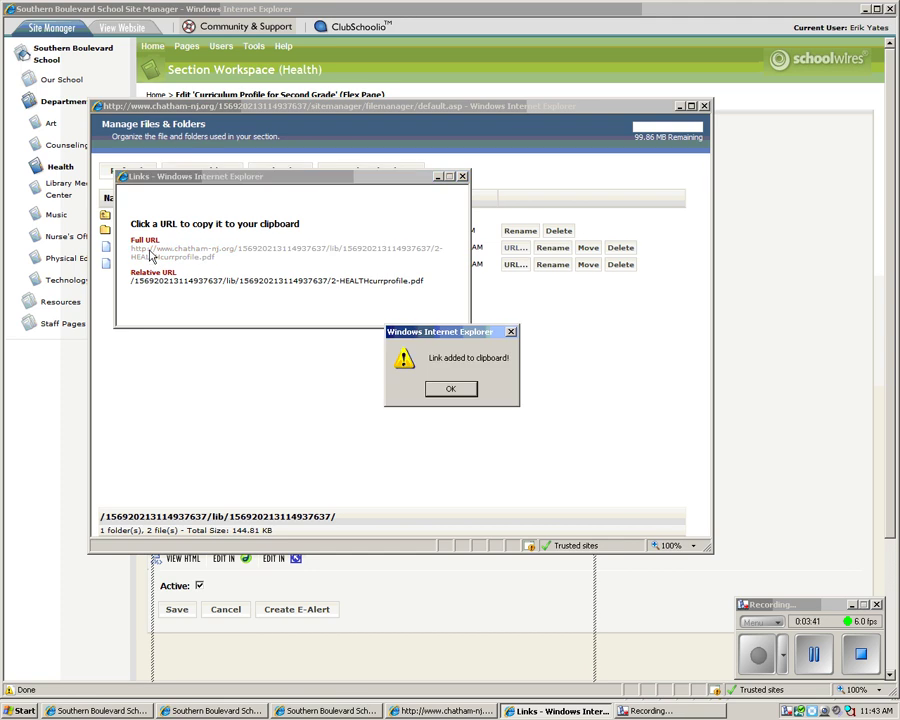
{"action": "left_click", "coordinate": [450, 390]}
{"action": "left_click", "coordinate": [704, 106]}
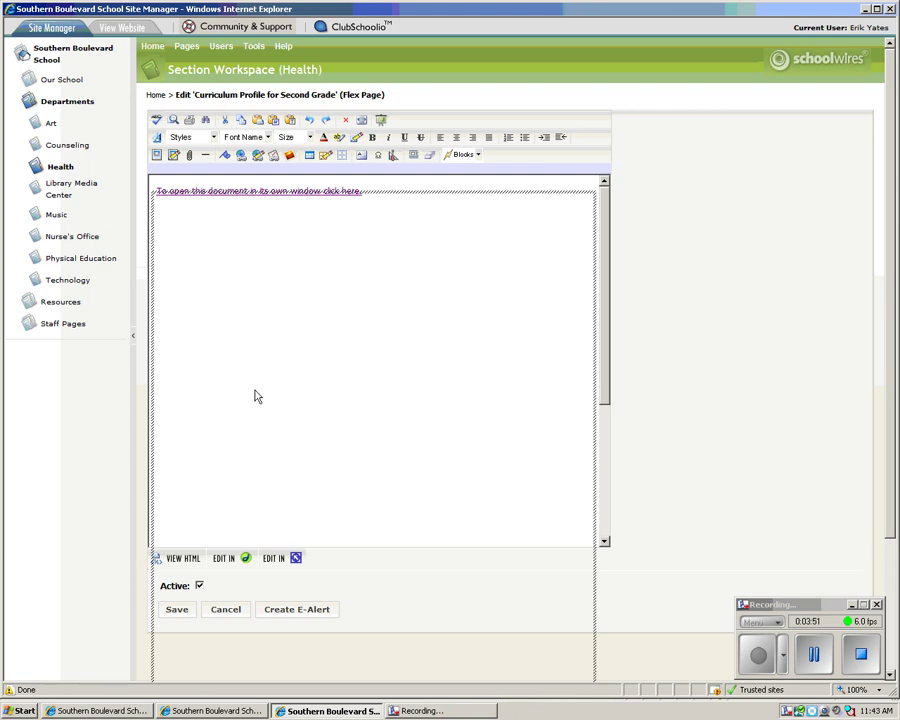
- Paste the PDF URL into the link href and iframe src in the HTML source, then apply
{"action": "left_click", "coordinate": [180, 560]}
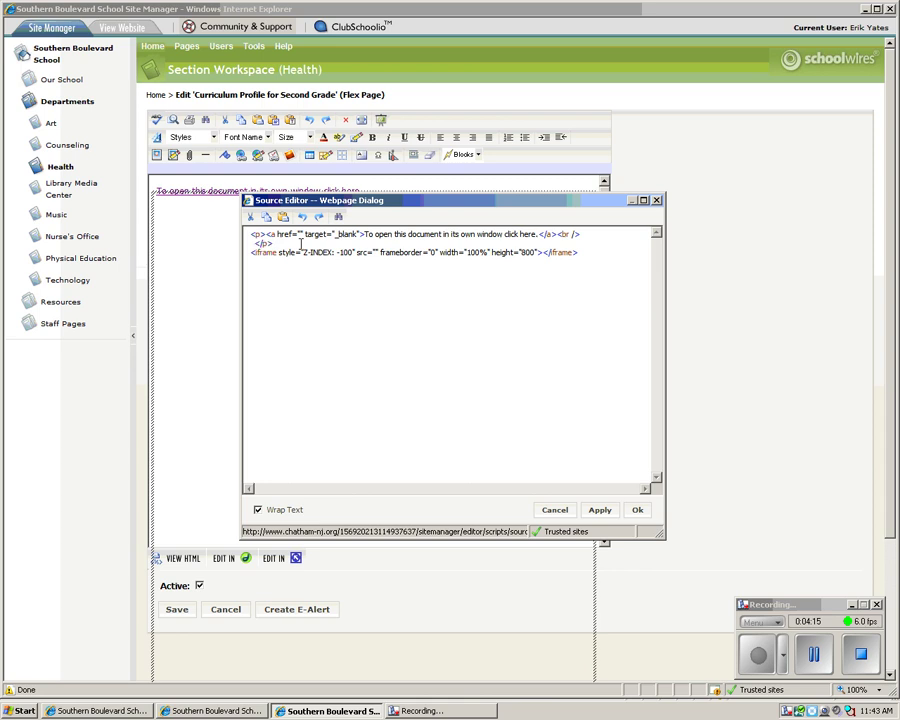
{"action": "left_click", "coordinate": [298, 234]}
{"action": "key", "text": "ctrl+v"}
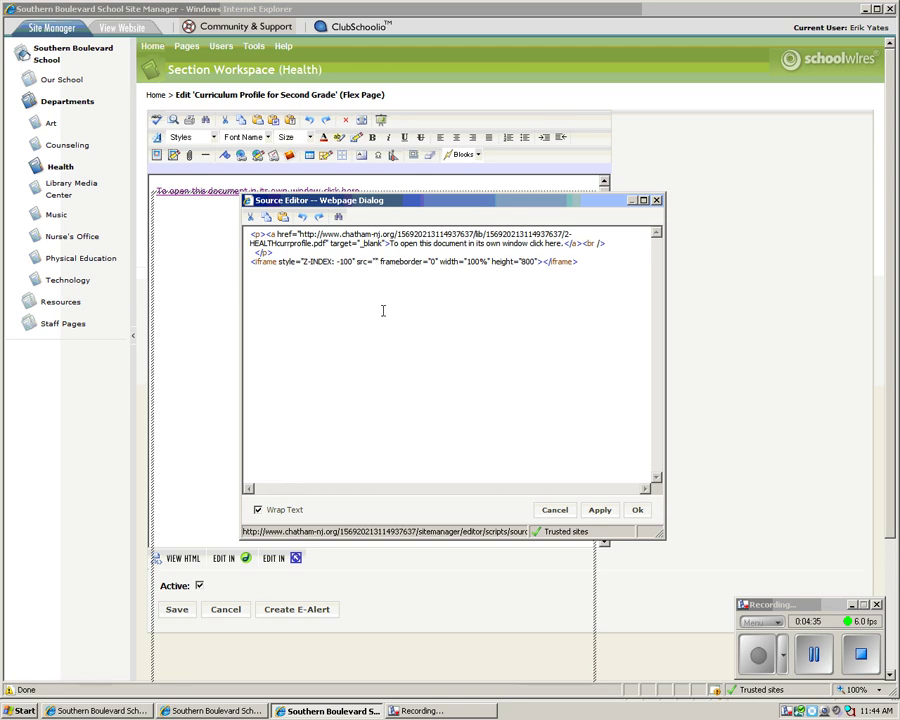
{"action": "key", "text": "ctrl+v"}
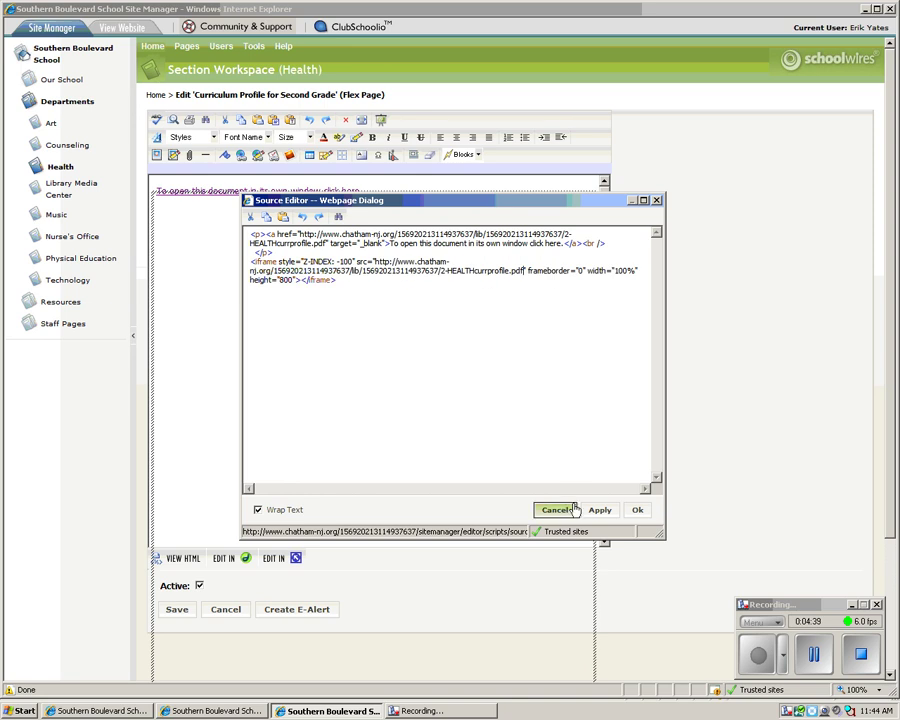
{"action": "left_click", "coordinate": [635, 512]}
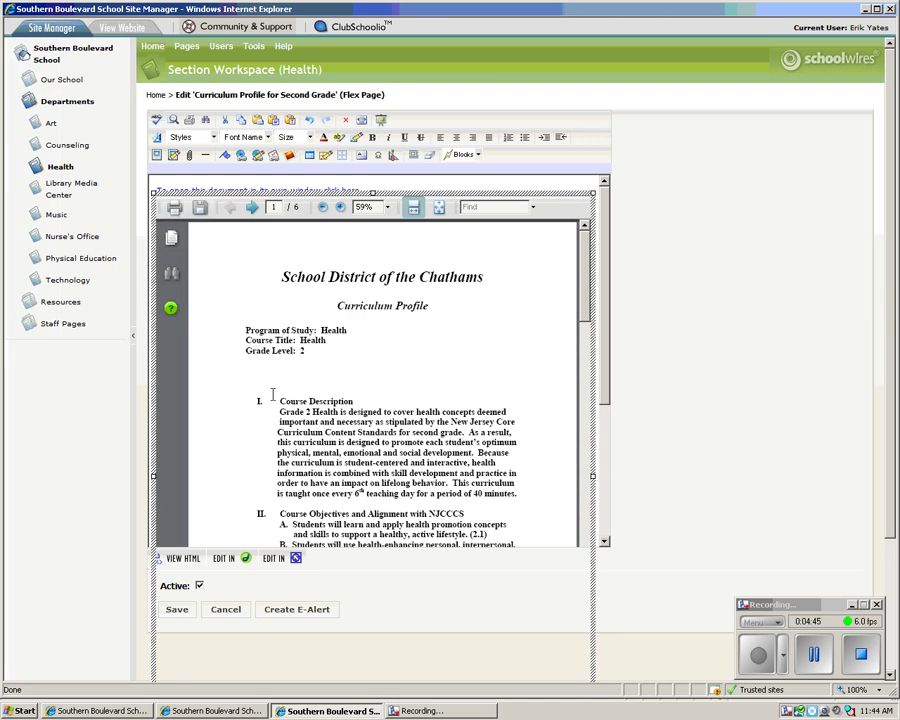
- Save the Second Grade page, then refresh the public Health site
{"action": "left_click", "coordinate": [176, 610]}
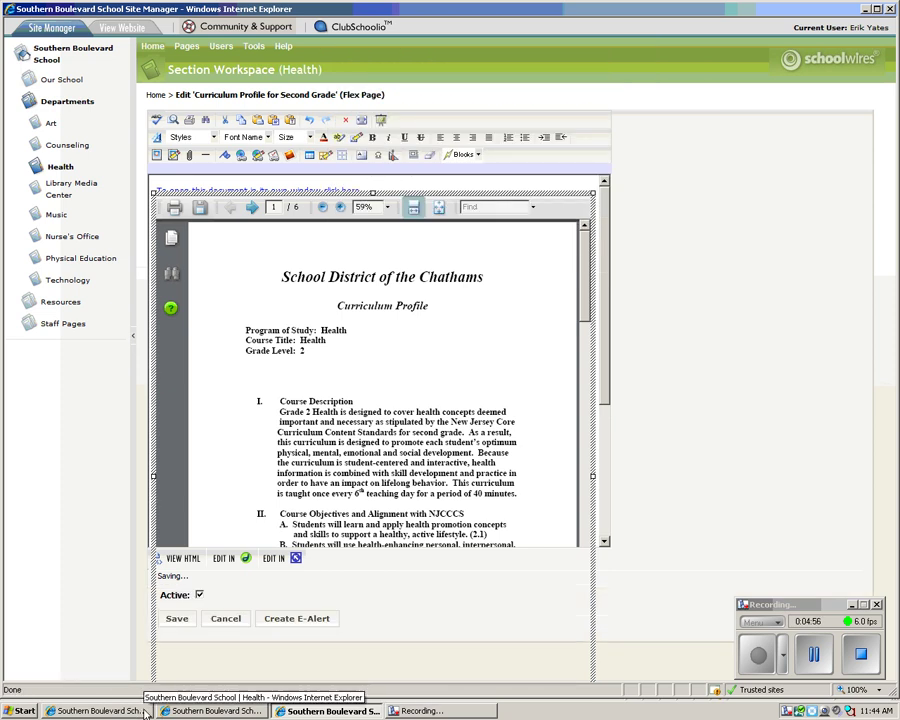
{"action": "left_click", "coordinate": [144, 710]}
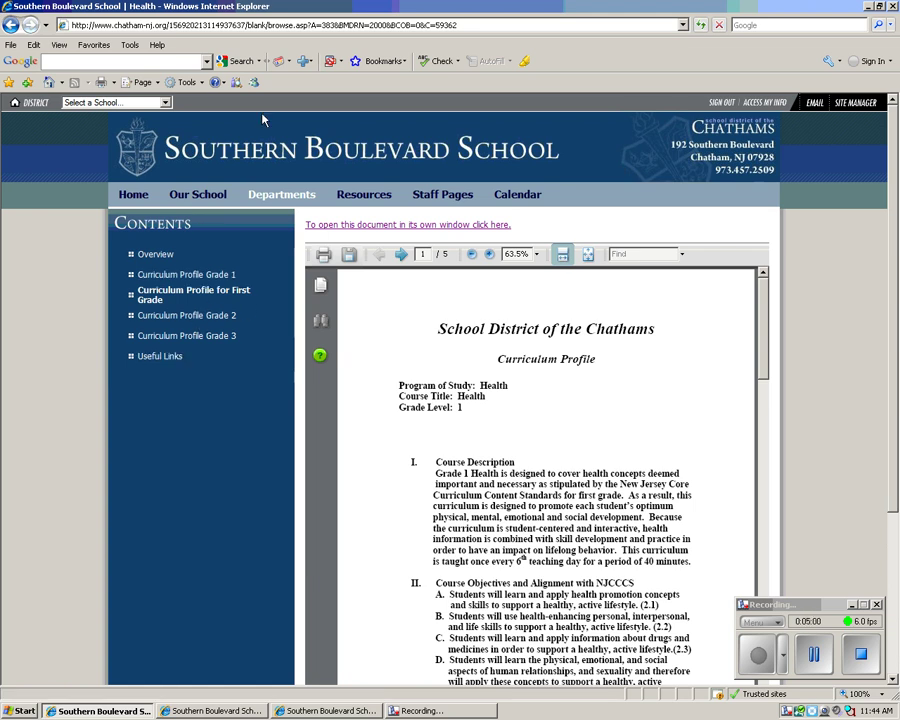
{"action": "left_click", "coordinate": [700, 30]}
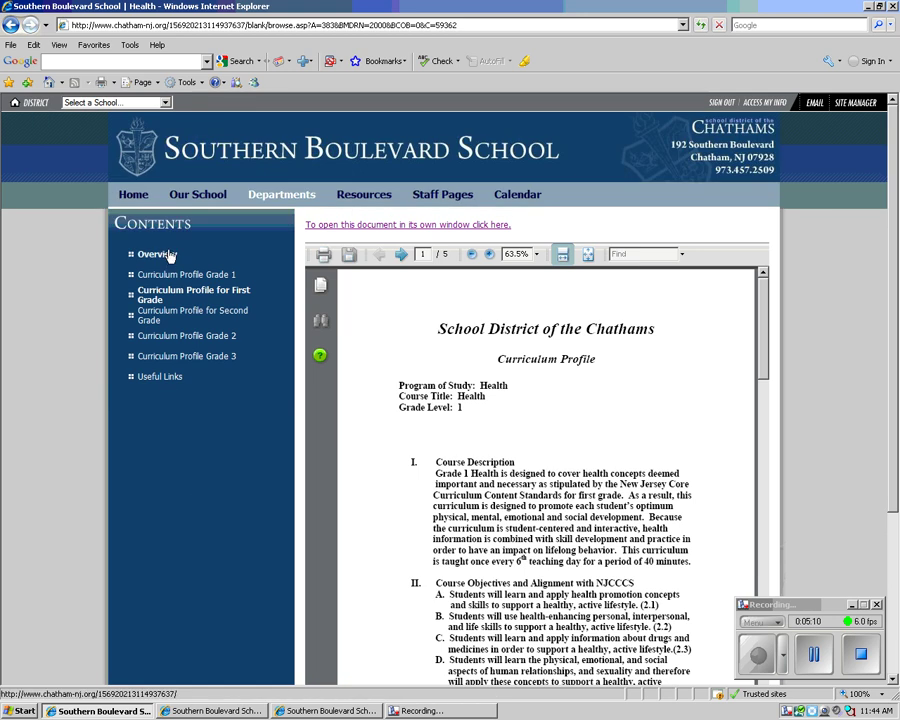
- View Curriculum Profile for Second Grade on the live site and scroll through the embedded grade 2 PDF
{"action": "left_click", "coordinate": [157, 320]}
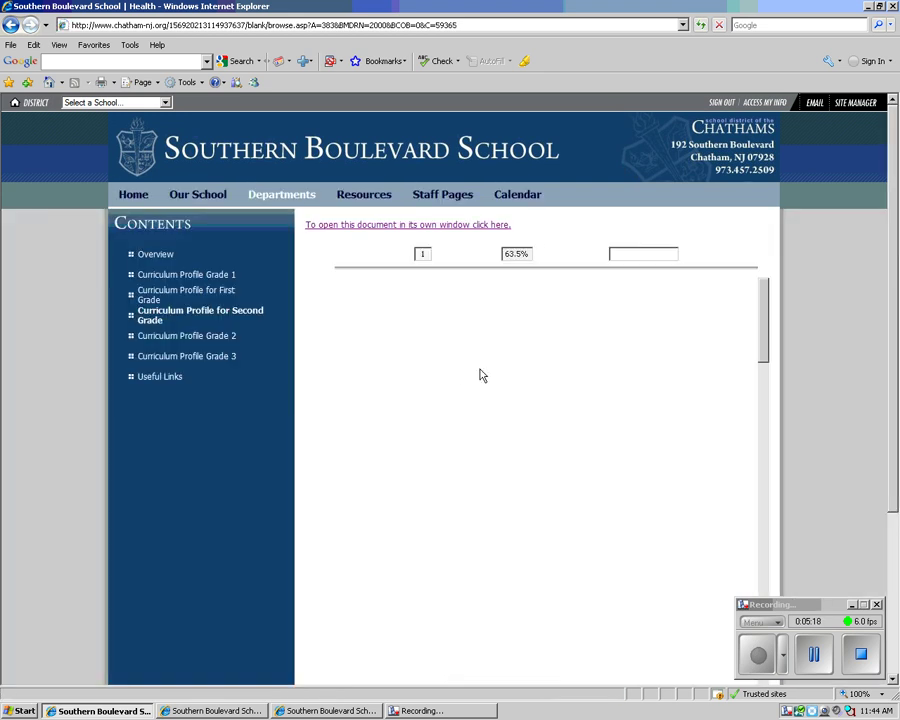
{"action": "scroll", "coordinate": [482, 414], "scroll_direction": "down", "scroll_amount": 3}
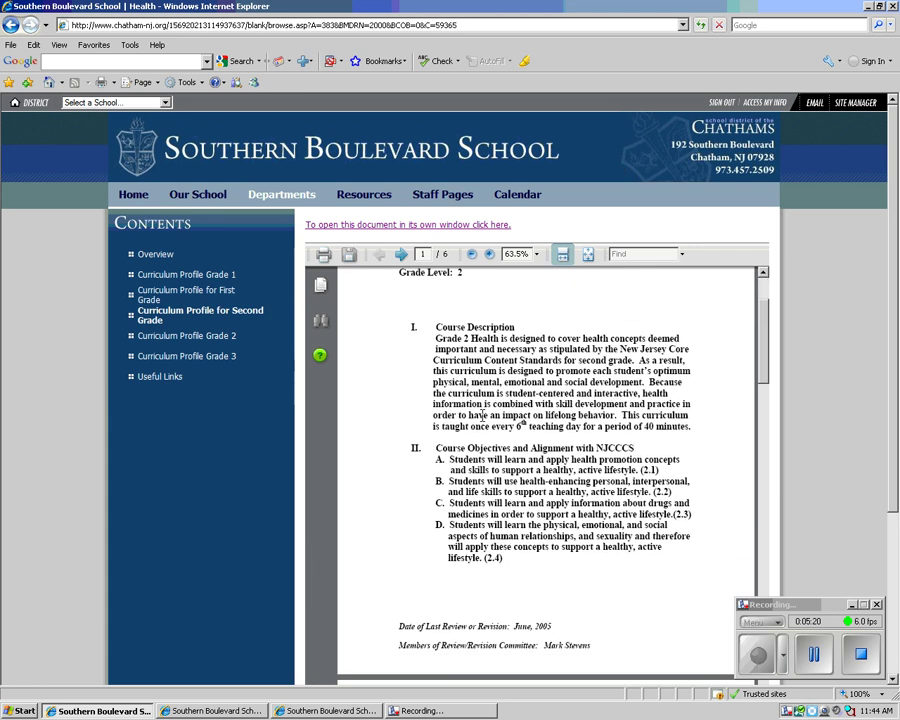
{"action": "scroll", "coordinate": [482, 414], "scroll_direction": "down", "scroll_amount": 5}
{"action": "scroll", "coordinate": [476, 407], "scroll_direction": "up", "scroll_amount": 10}
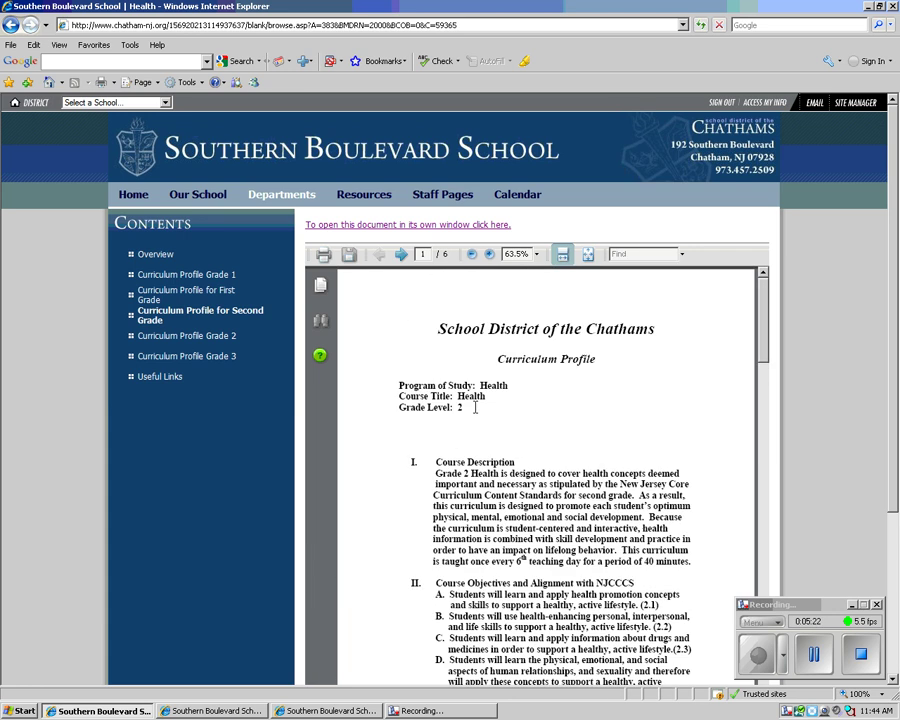